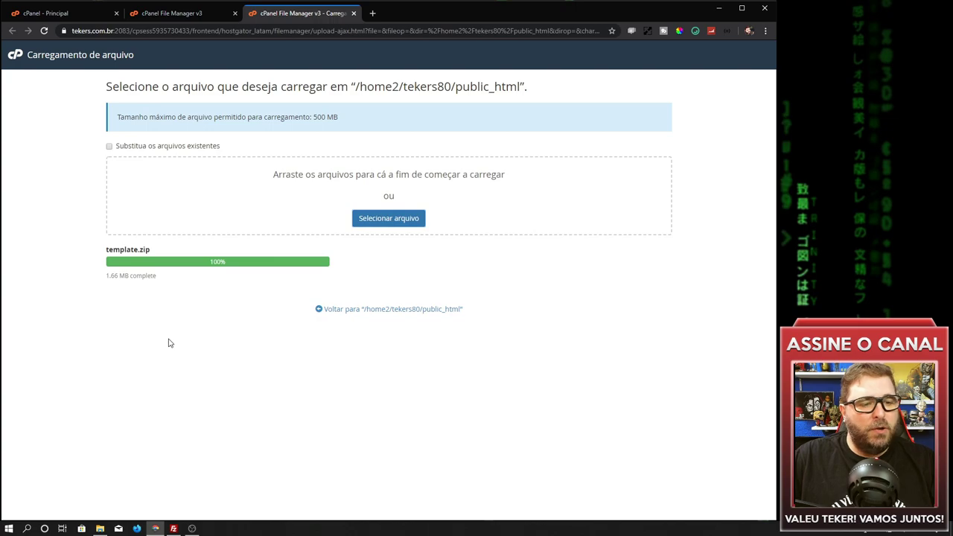
- Return to the public_html folder and extract the uploaded template.zip archive into /public_html
{"action": "left_click", "coordinate": [400, 311]}
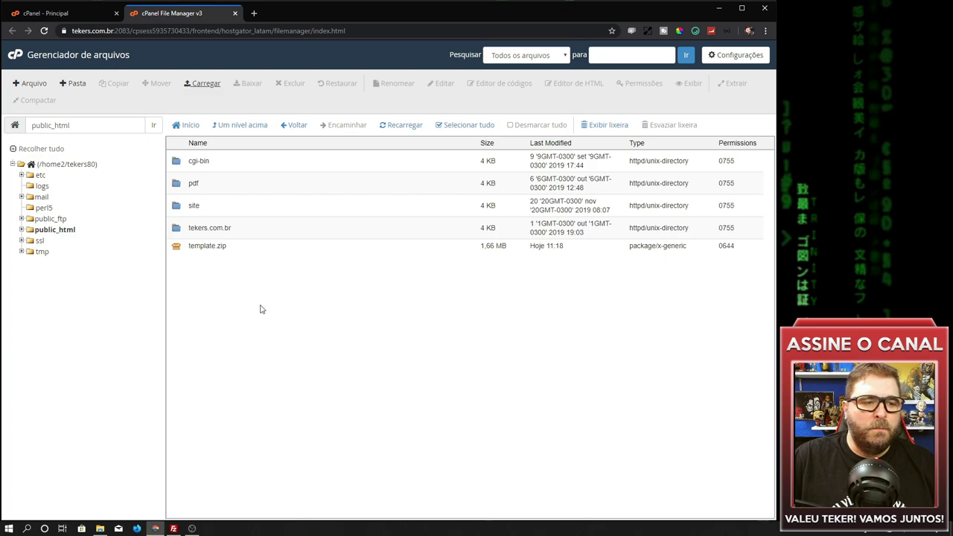
{"action": "left_click", "coordinate": [176, 251]}
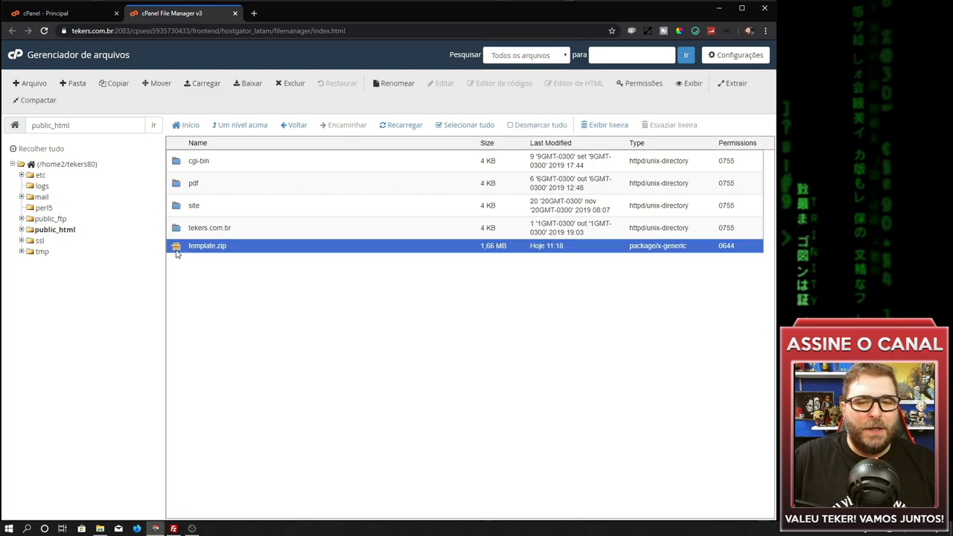
{"action": "left_click", "coordinate": [732, 85]}
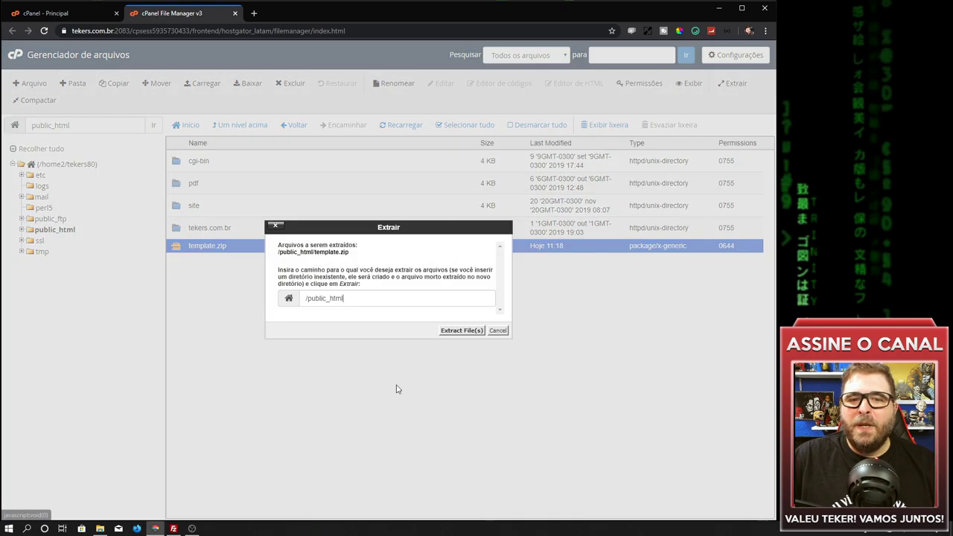
{"action": "left_click", "coordinate": [445, 333]}
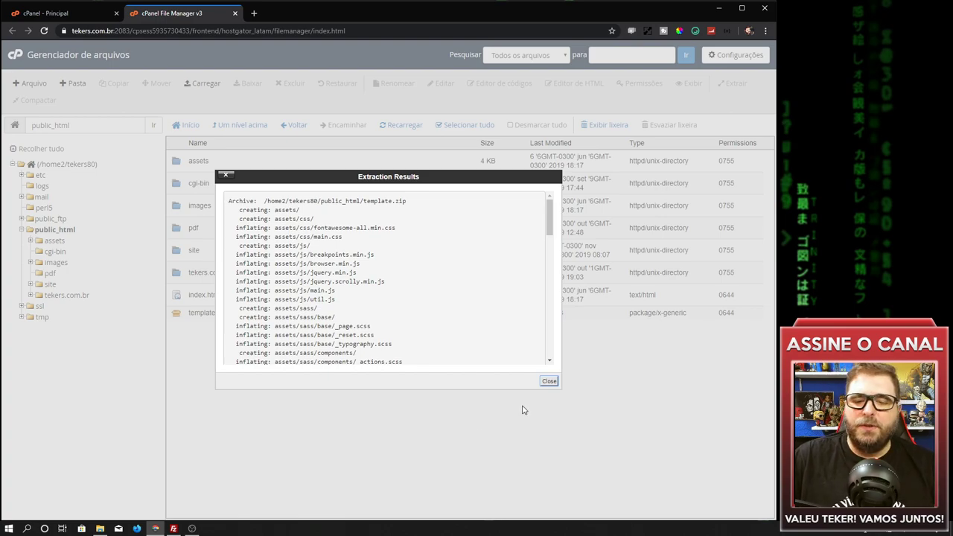
{"action": "left_click", "coordinate": [548, 382]}
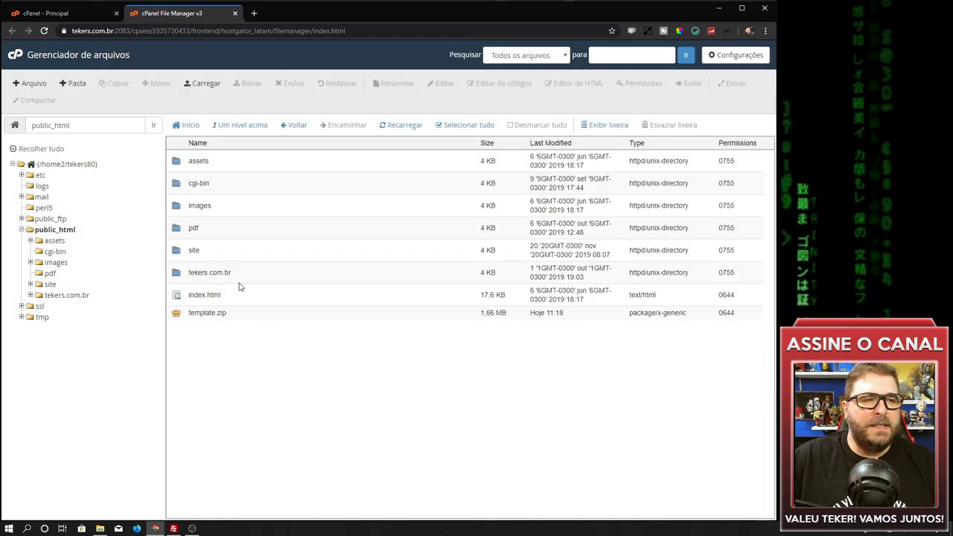
- Open tekers.com.br in a new browser tab, look through the published template page and close it
{"action": "left_click", "coordinate": [253, 13]}
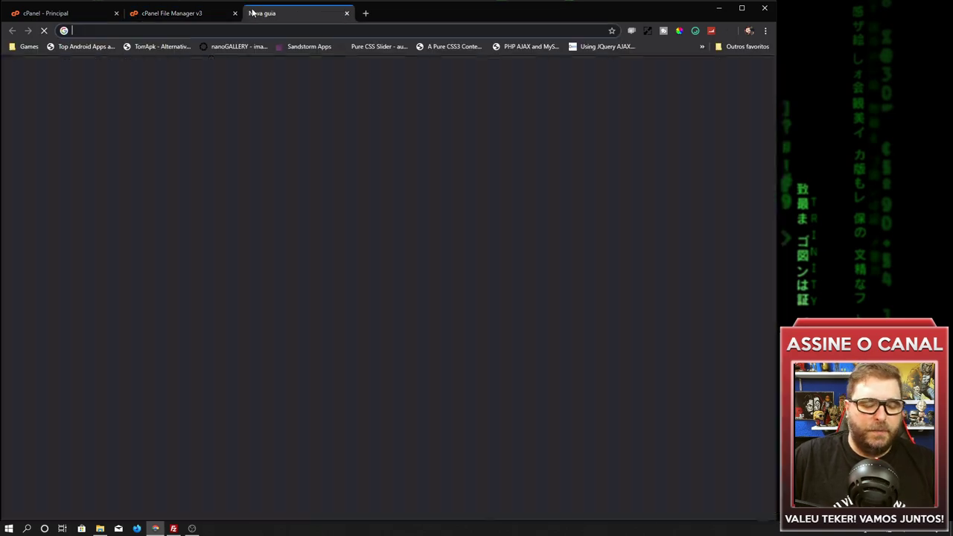
{"action": "type", "text": "teker"}
{"action": "key", "text": "Return"}
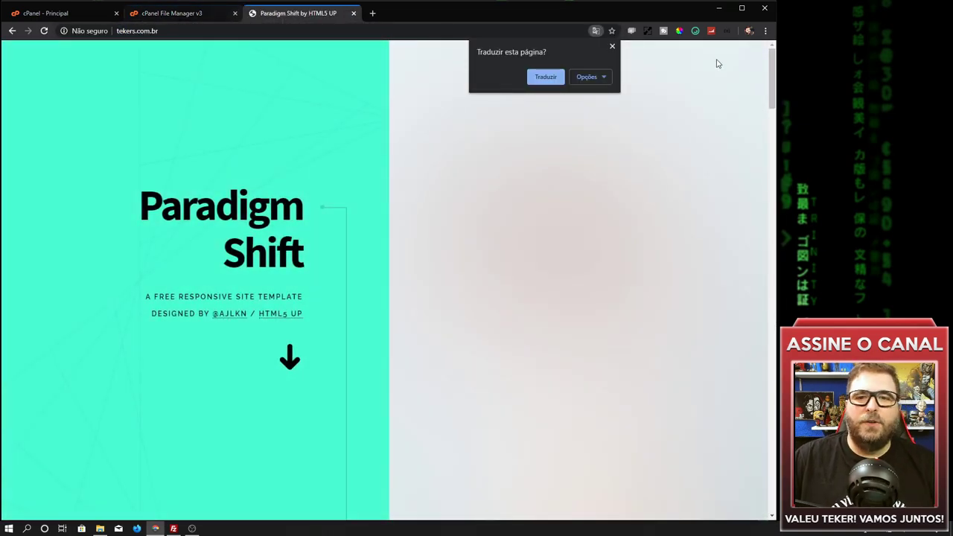
{"action": "left_click", "coordinate": [611, 46]}
{"action": "scroll", "coordinate": [539, 160], "scroll_direction": "down", "scroll_amount": 5}
{"action": "scroll", "coordinate": [540, 161], "scroll_direction": "down", "scroll_amount": 15}
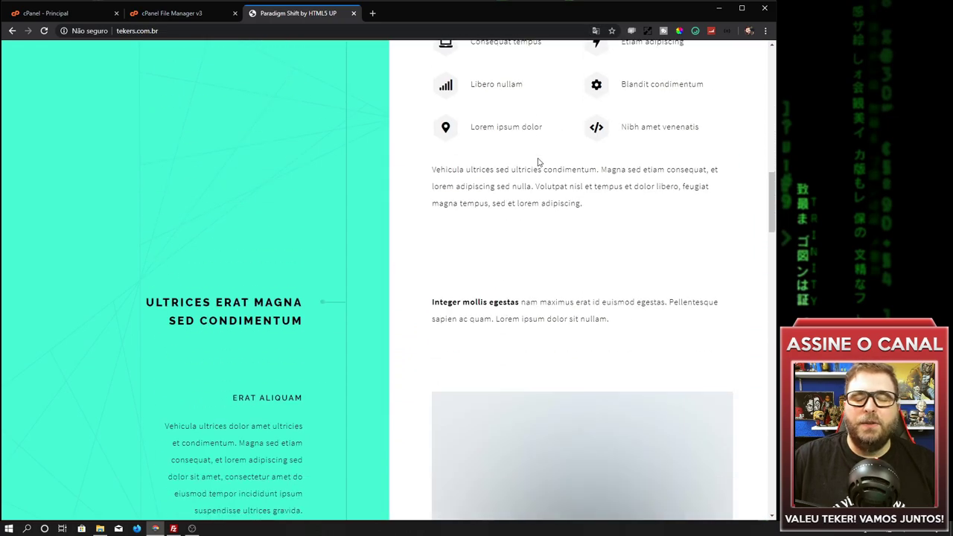
{"action": "left_click", "coordinate": [353, 13]}
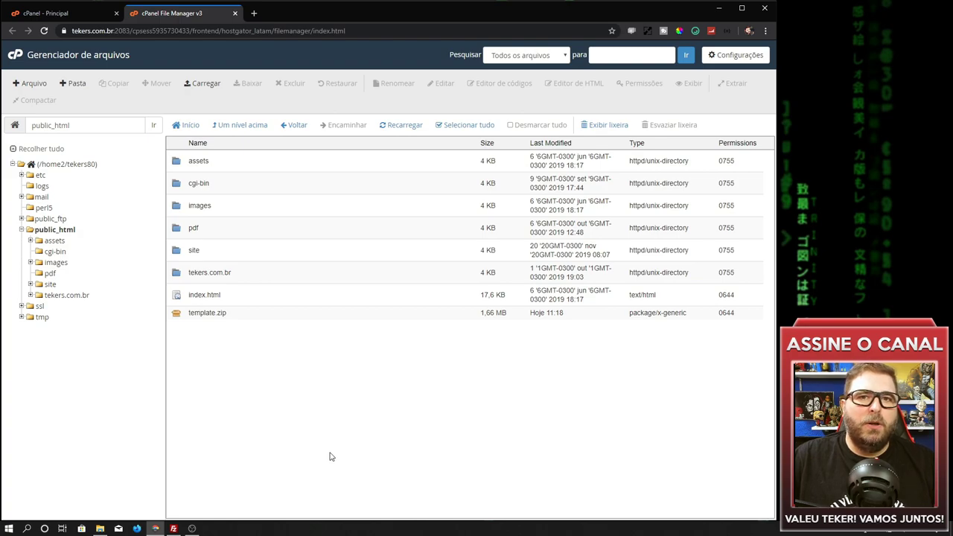
- Move the template.zip file from the server's public_html folder to the trash
{"action": "left_click", "coordinate": [181, 314]}
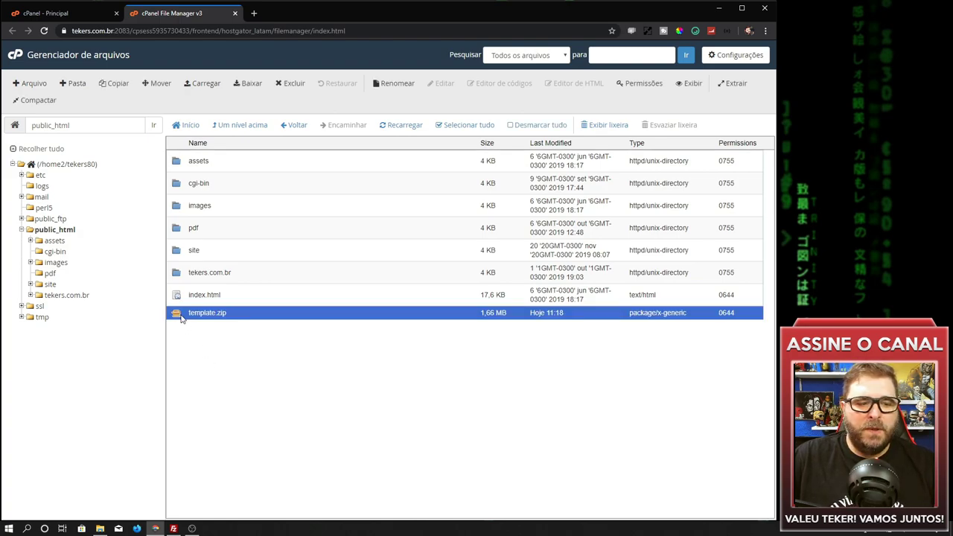
{"action": "key", "text": "Delete"}
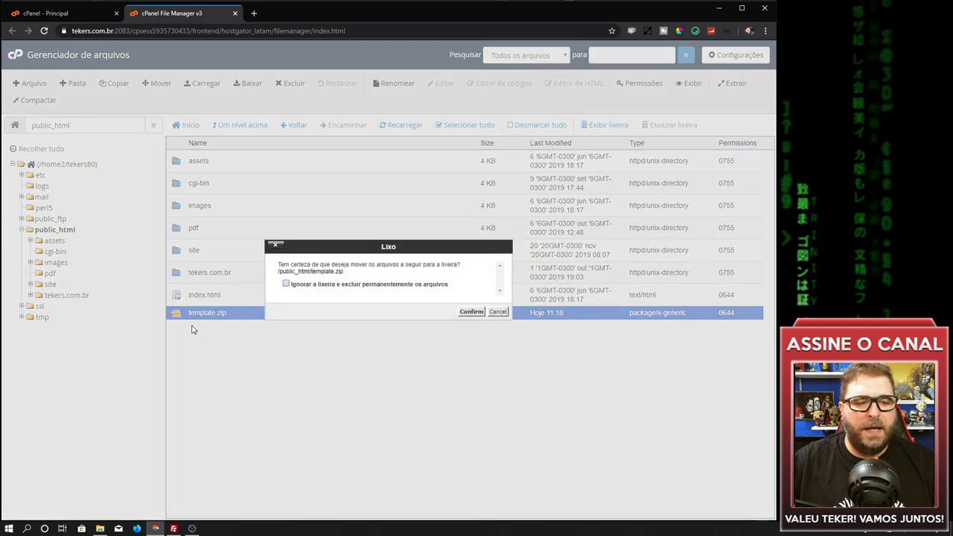
{"action": "key", "text": "Return"}
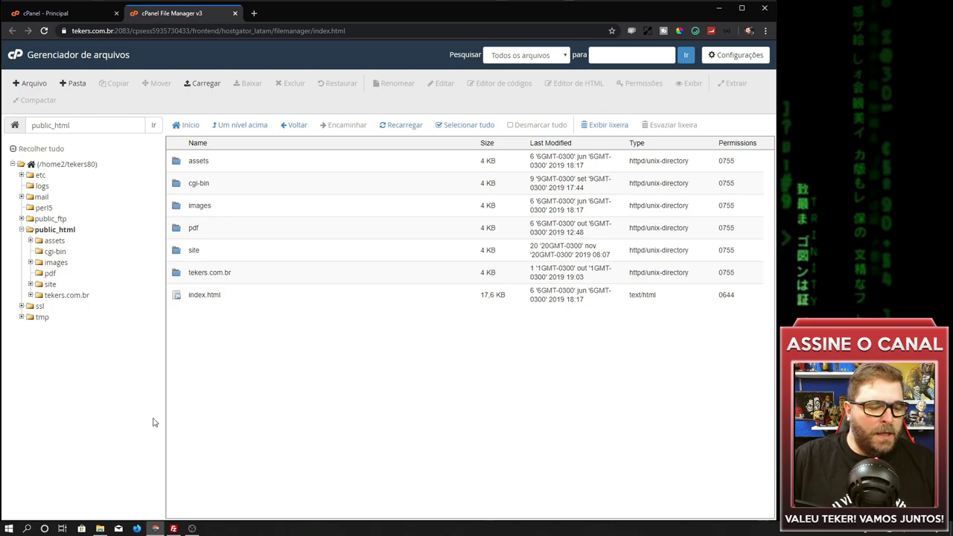
- Examine the local template's images and assets folders in File Explorer, and view the matching assets folder on the server
{"action": "left_click", "coordinate": [100, 528]}
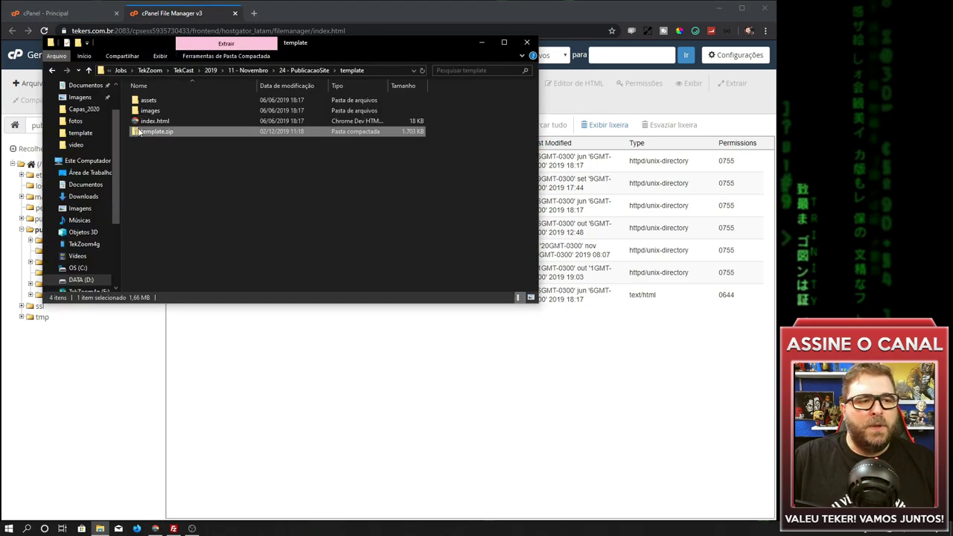
{"action": "left_click", "coordinate": [152, 111]}
{"action": "double_click", "coordinate": [153, 111]}
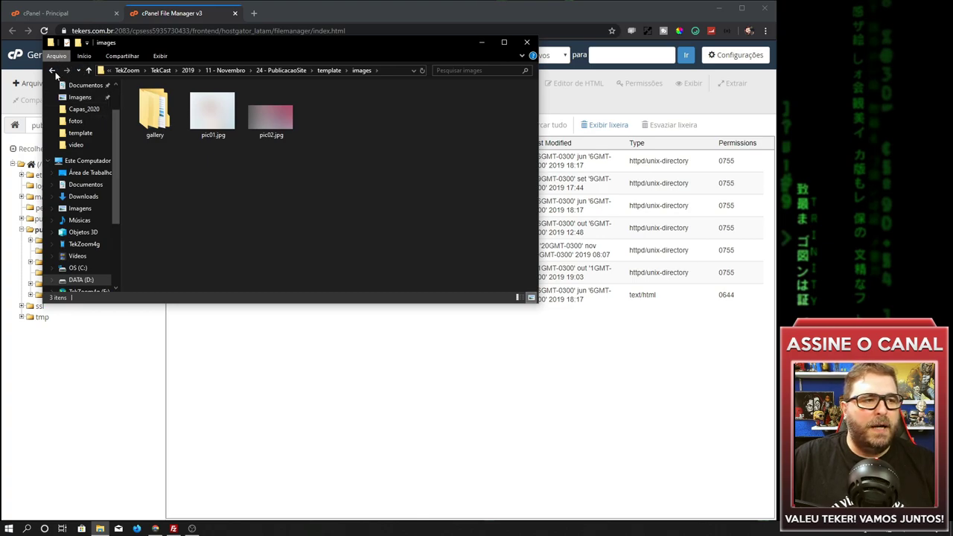
{"action": "left_click", "coordinate": [52, 71]}
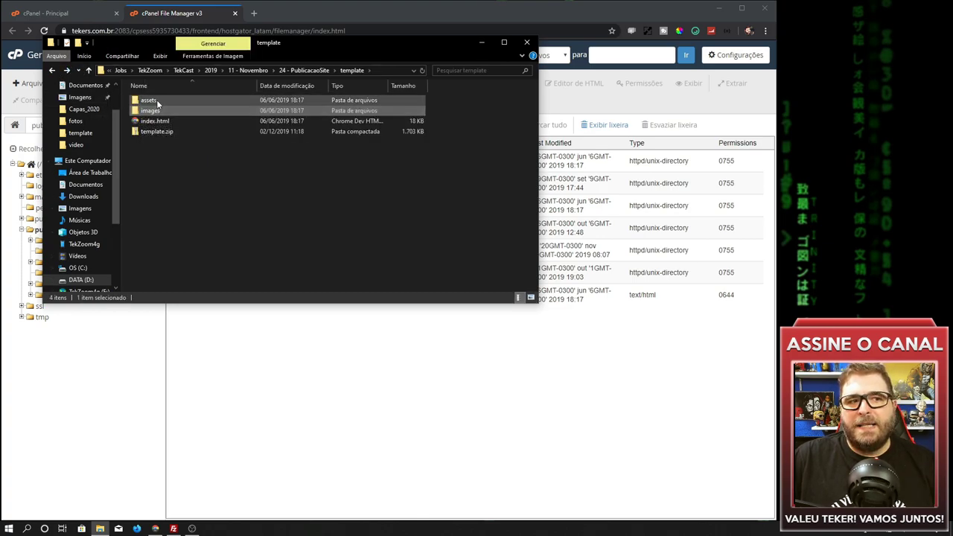
{"action": "double_click", "coordinate": [156, 102]}
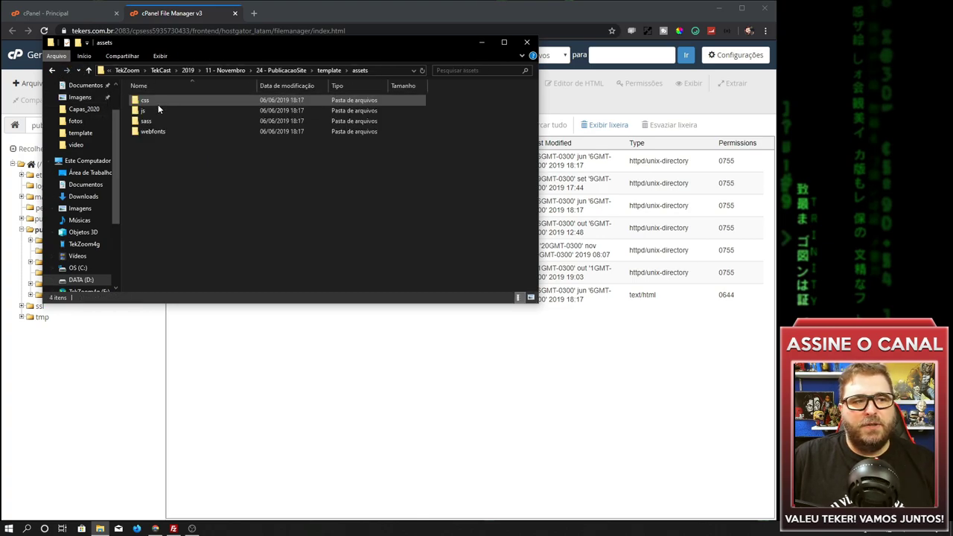
{"action": "left_click", "coordinate": [52, 70]}
{"action": "left_click", "coordinate": [372, 368]}
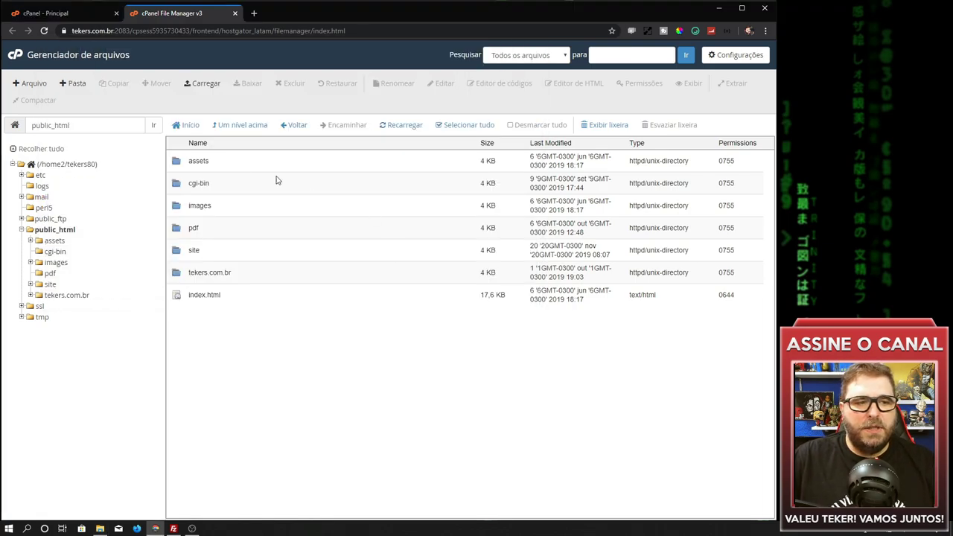
{"action": "double_click", "coordinate": [178, 160]}
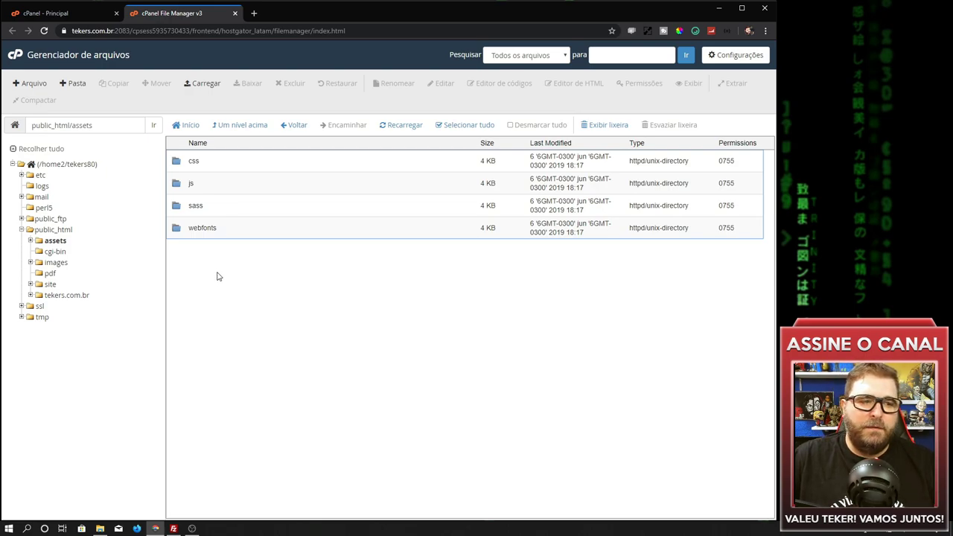
- Open the FTP accounts page in cPanel and review the account creation form and the existing FTP accounts
{"action": "left_click", "coordinate": [39, 14]}
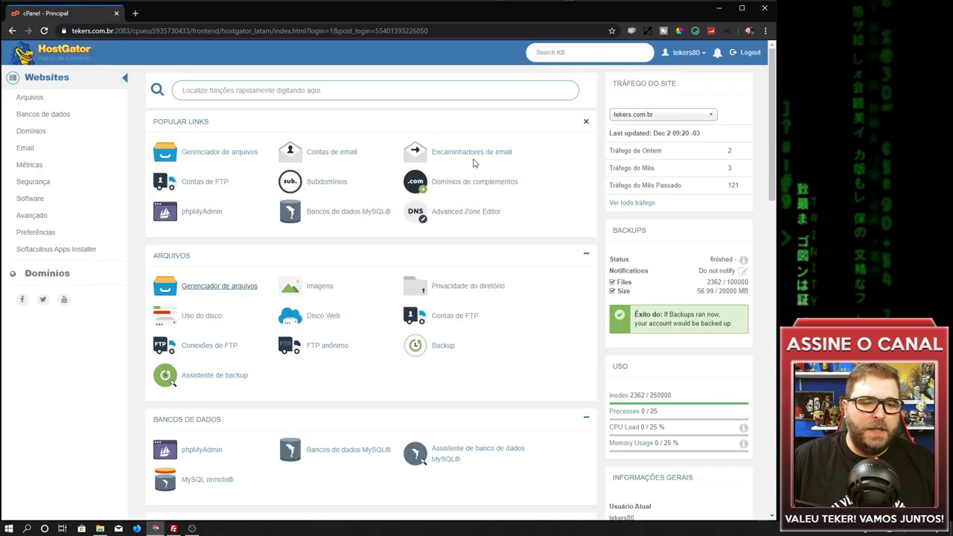
{"action": "left_click", "coordinate": [443, 318]}
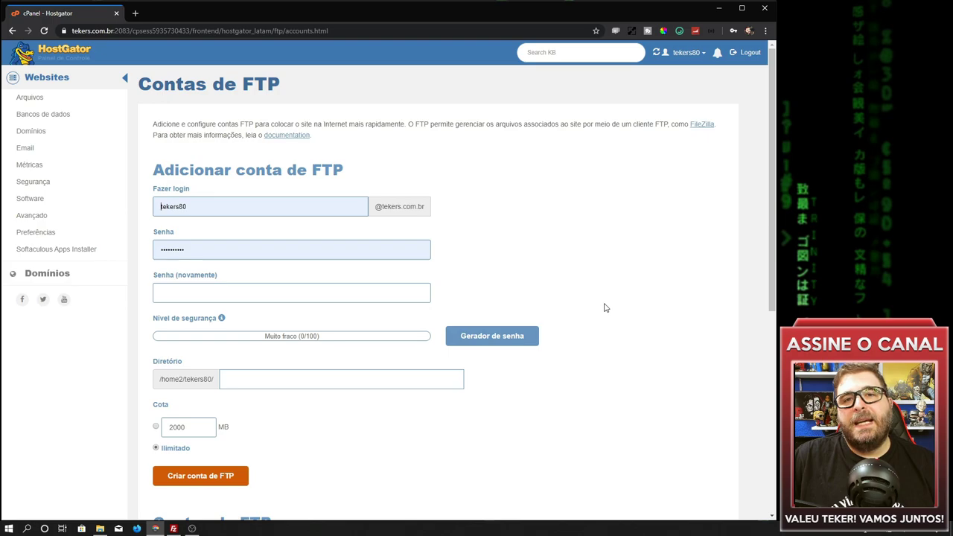
{"action": "scroll", "coordinate": [605, 307], "scroll_direction": "down", "scroll_amount": 2}
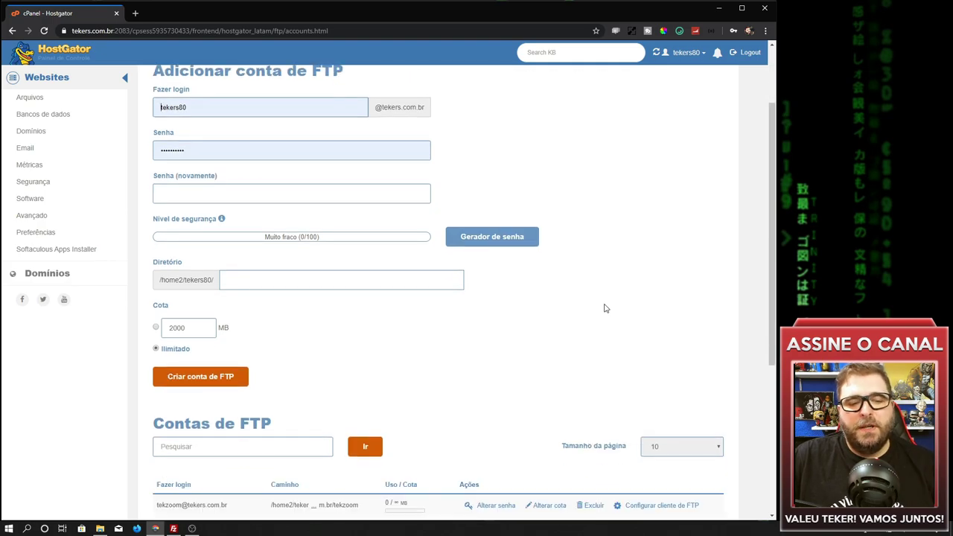
{"action": "scroll", "coordinate": [603, 306], "scroll_direction": "down", "scroll_amount": 4}
{"action": "scroll", "coordinate": [417, 283], "scroll_direction": "down", "scroll_amount": 1}
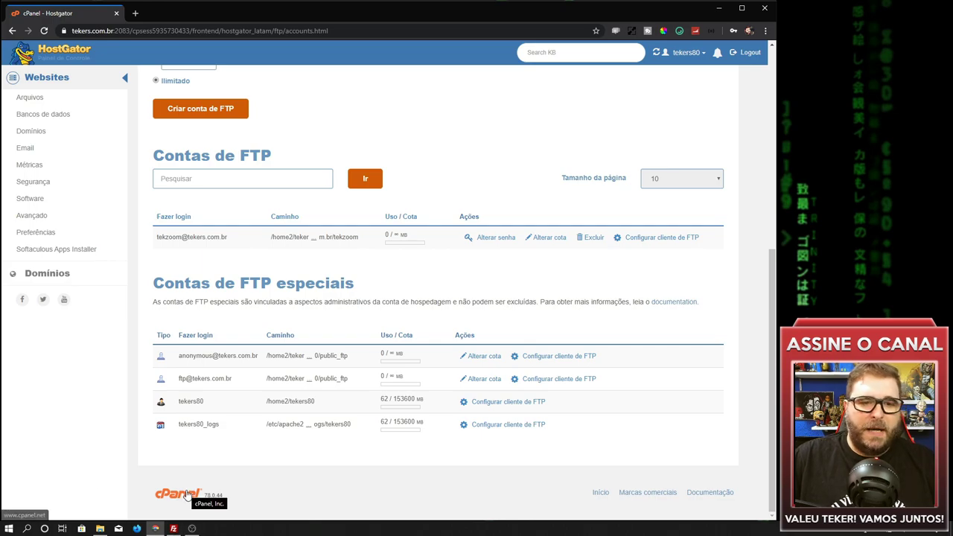
- Switch to FileZilla, connect to the saved Tekers site and open the remote www folder
{"action": "left_click", "coordinate": [172, 529]}
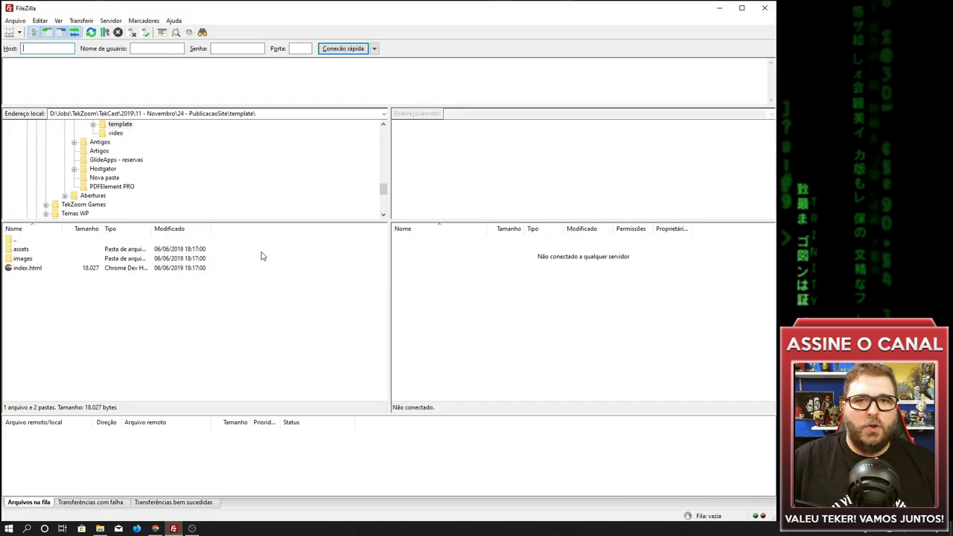
{"action": "left_click", "coordinate": [10, 32]}
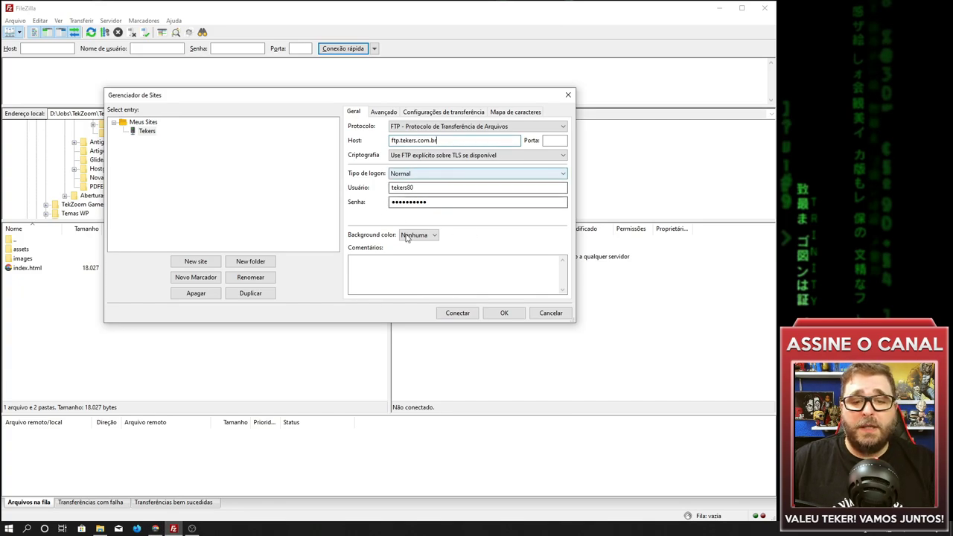
{"action": "left_click", "coordinate": [459, 316]}
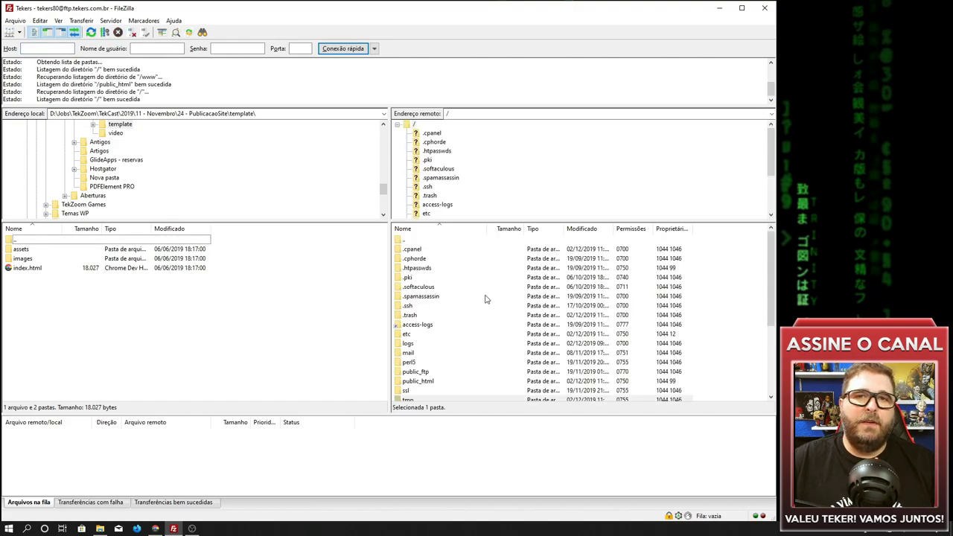
{"action": "scroll", "coordinate": [484, 299], "scroll_direction": "down", "scroll_amount": 4}
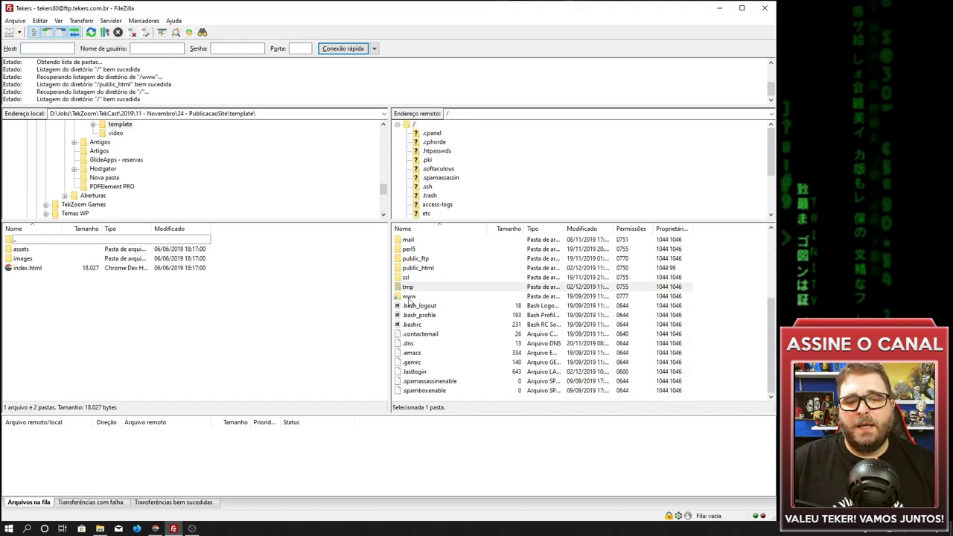
{"action": "double_click", "coordinate": [400, 296]}
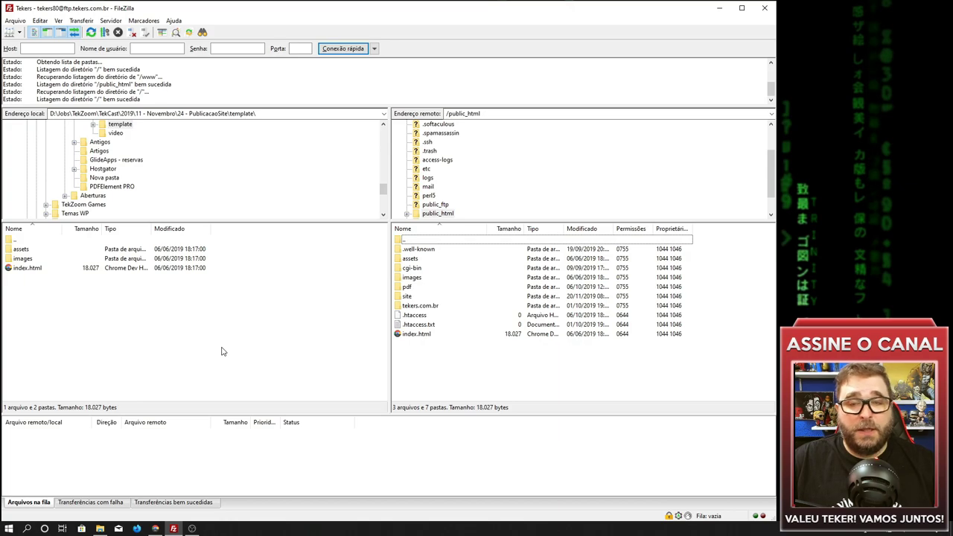
- Upload index.html to public_html, always replacing existing files, and transfer the assets and images folders there together with index.html
{"action": "left_click", "coordinate": [18, 271]}
{"action": "left_click_drag", "start_coordinate": [18, 271], "coordinate": [426, 371]}
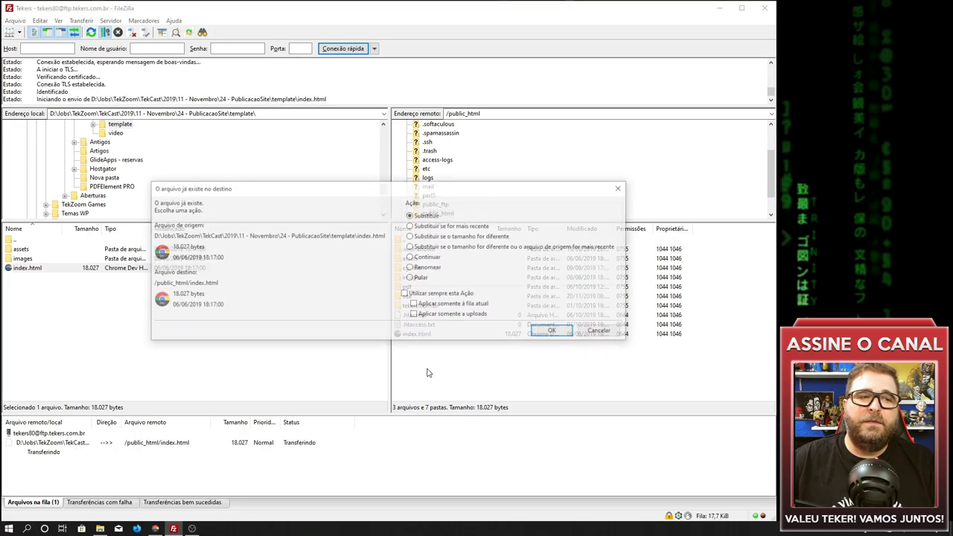
{"action": "left_click", "coordinate": [452, 293]}
{"action": "left_click", "coordinate": [552, 332]}
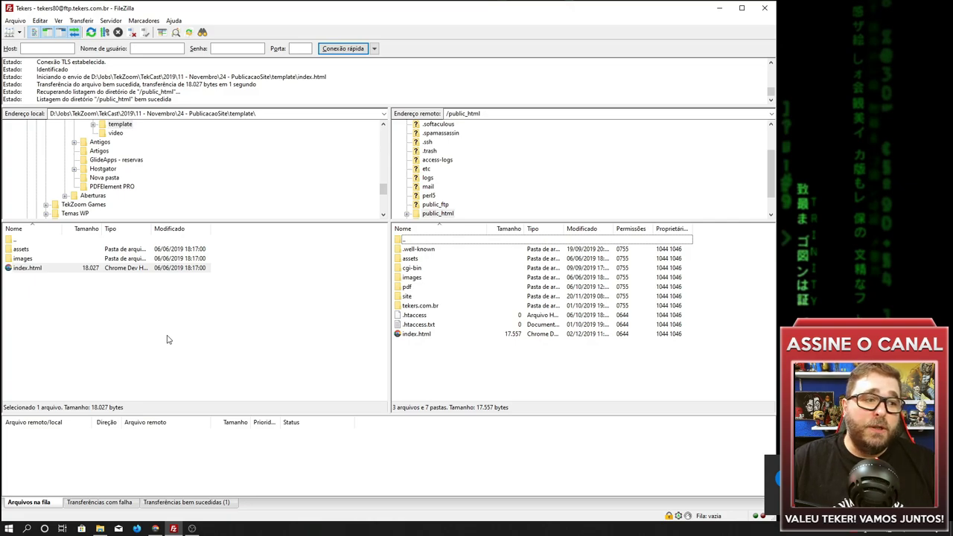
{"action": "left_click_drag", "start_coordinate": [47, 285], "coordinate": [450, 377]}
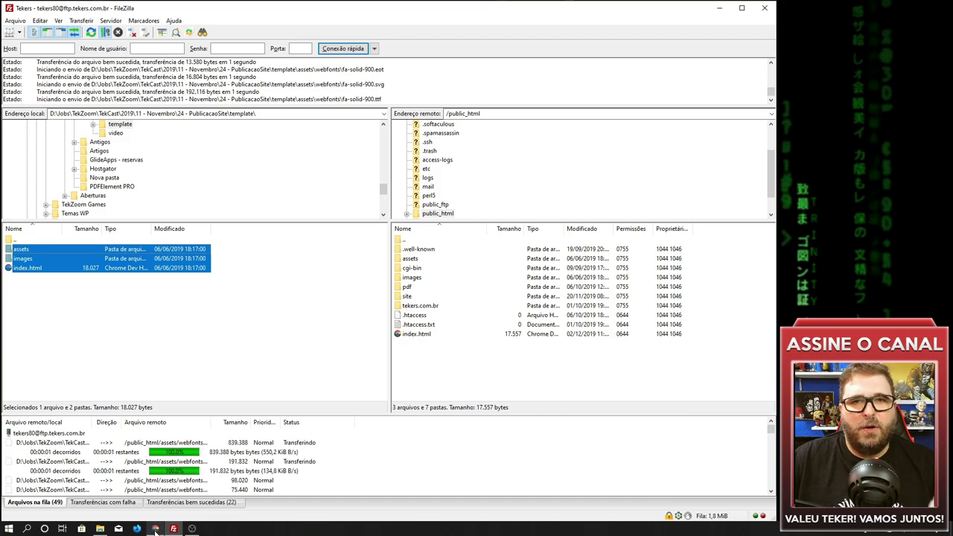
- Switch to the browser, return to the cPanel home page and open the File Manager
{"action": "left_click", "coordinate": [156, 529]}
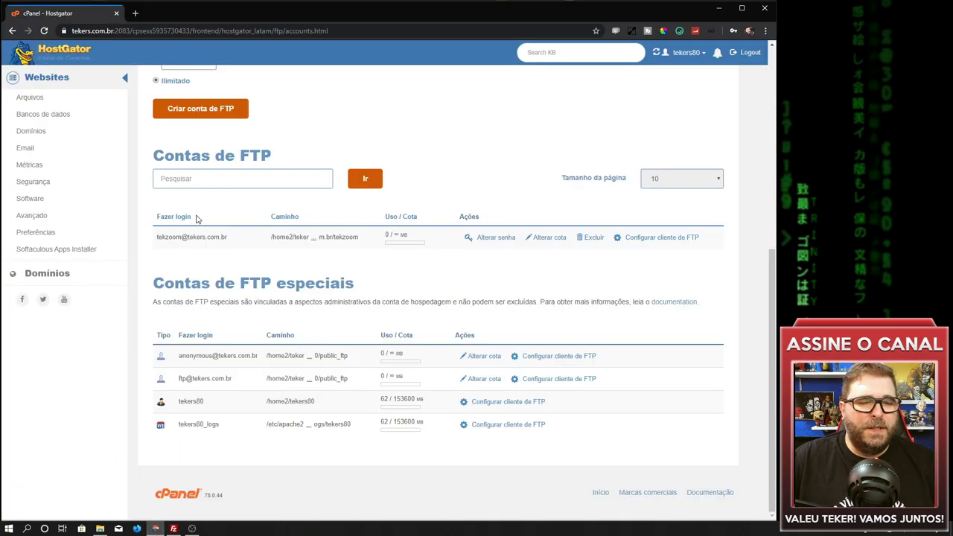
{"action": "left_click", "coordinate": [63, 57]}
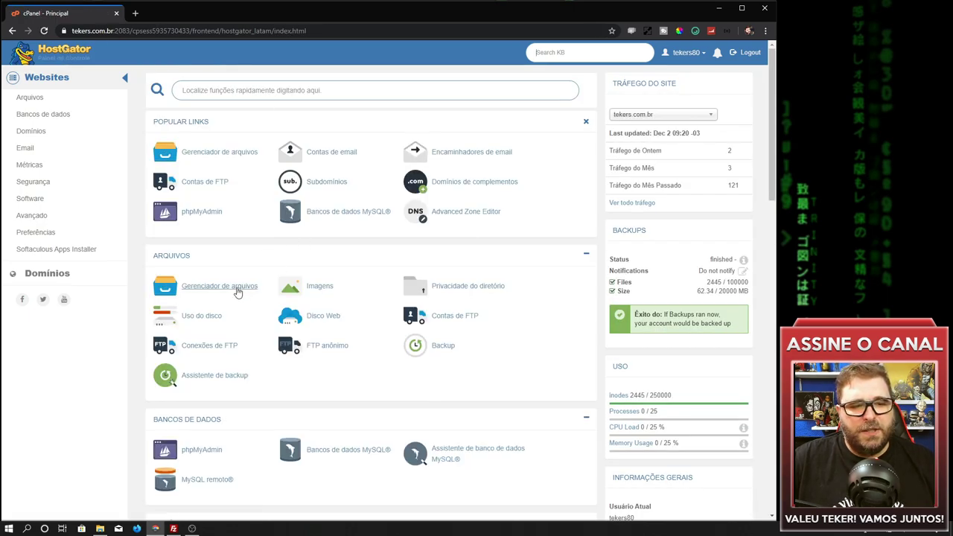
{"action": "left_click", "coordinate": [237, 292]}
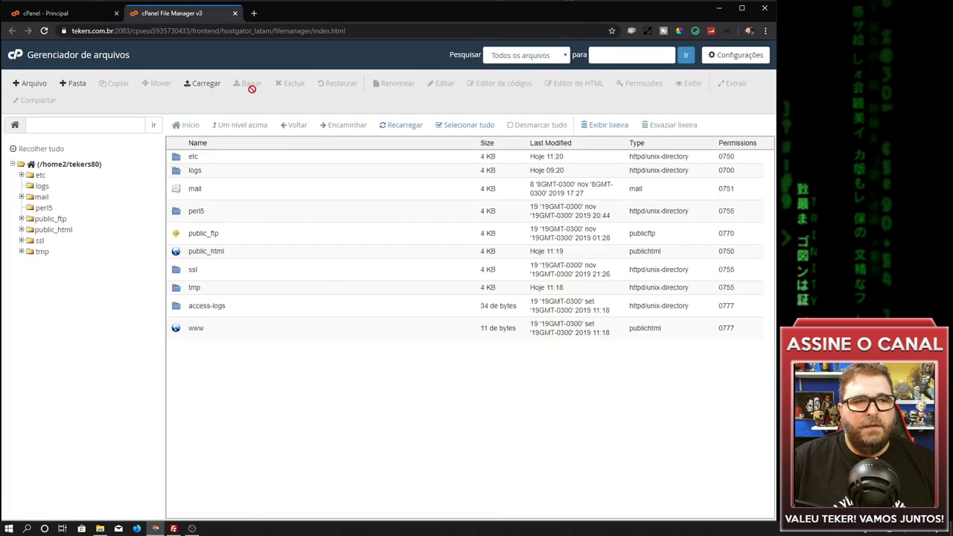
{"action": "left_click", "coordinate": [204, 83]}
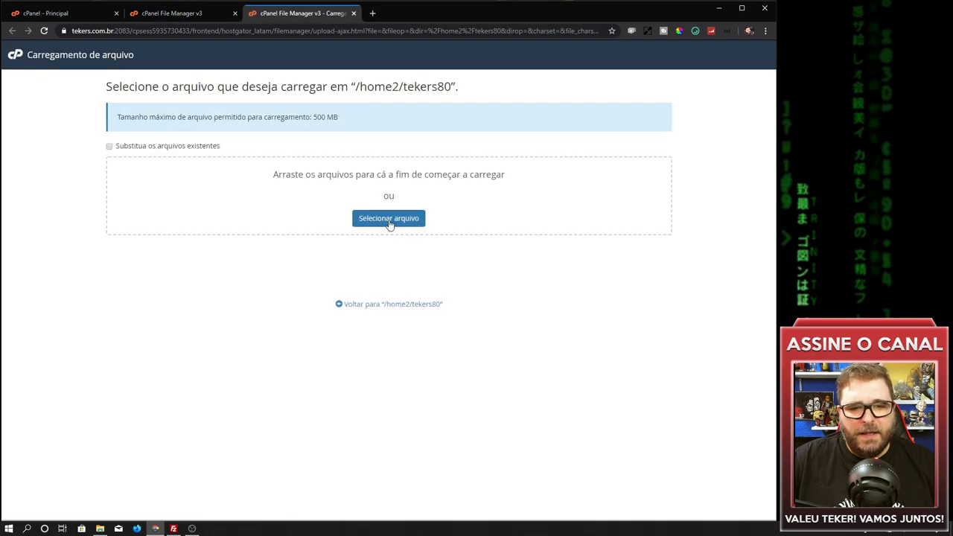
{"action": "left_click", "coordinate": [389, 219]}
{"action": "left_click", "coordinate": [118, 90]}
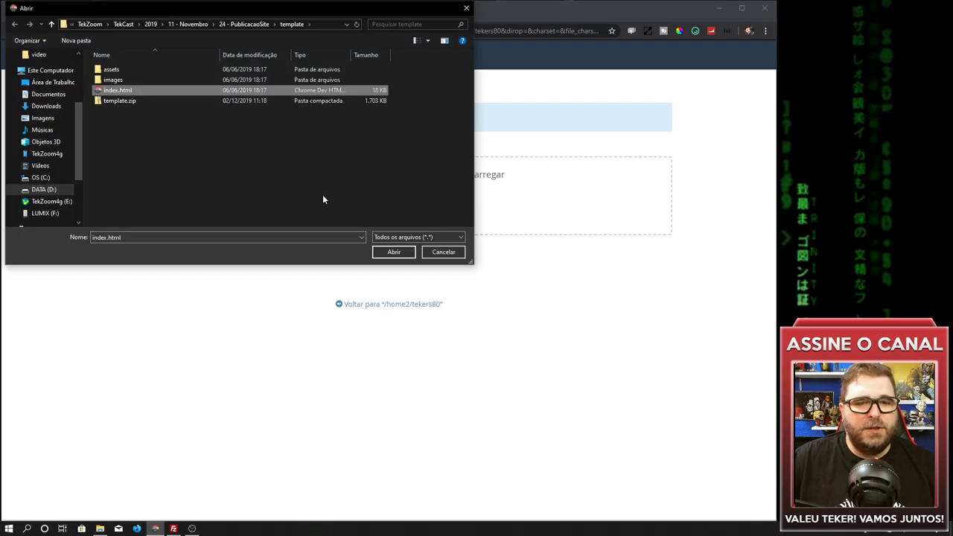
{"action": "left_click", "coordinate": [441, 252]}
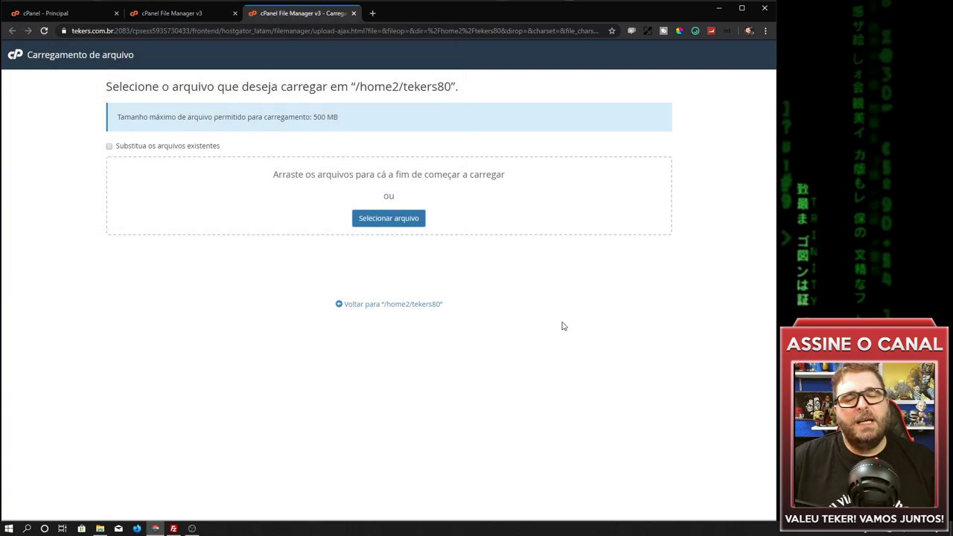
{"action": "key", "text": "ctrl+w"}
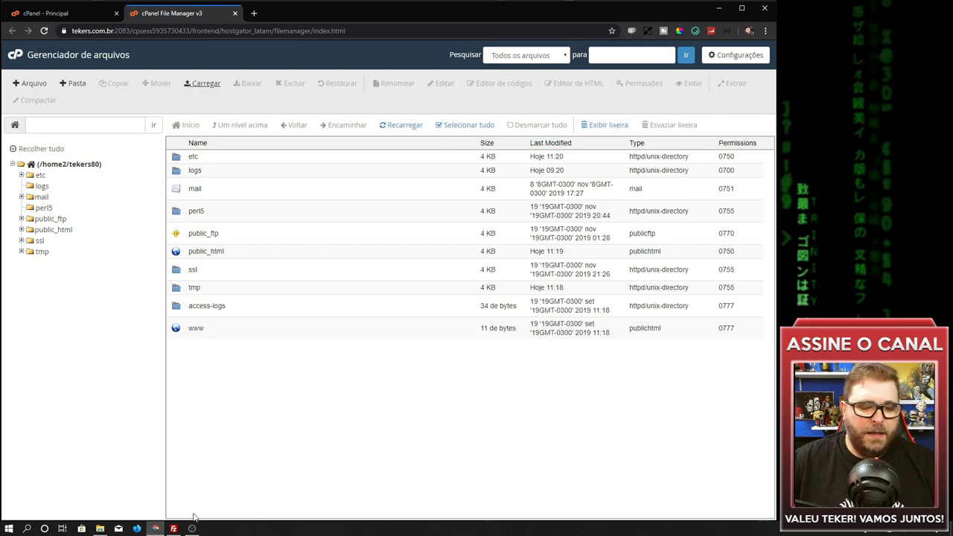
- Check the template's file transfers in FileZilla, clear the local file selection and return to the browser
{"action": "left_click", "coordinate": [173, 528]}
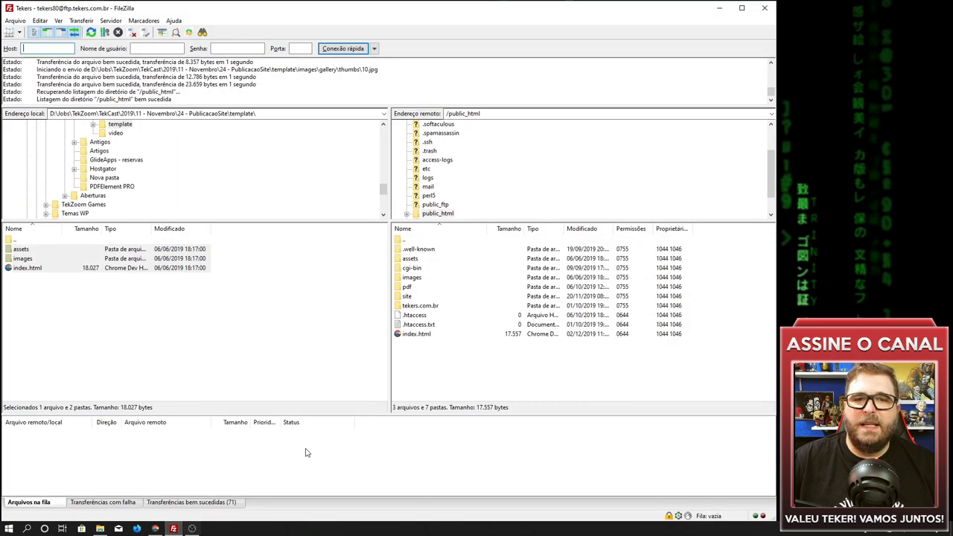
{"action": "left_click", "coordinate": [346, 324]}
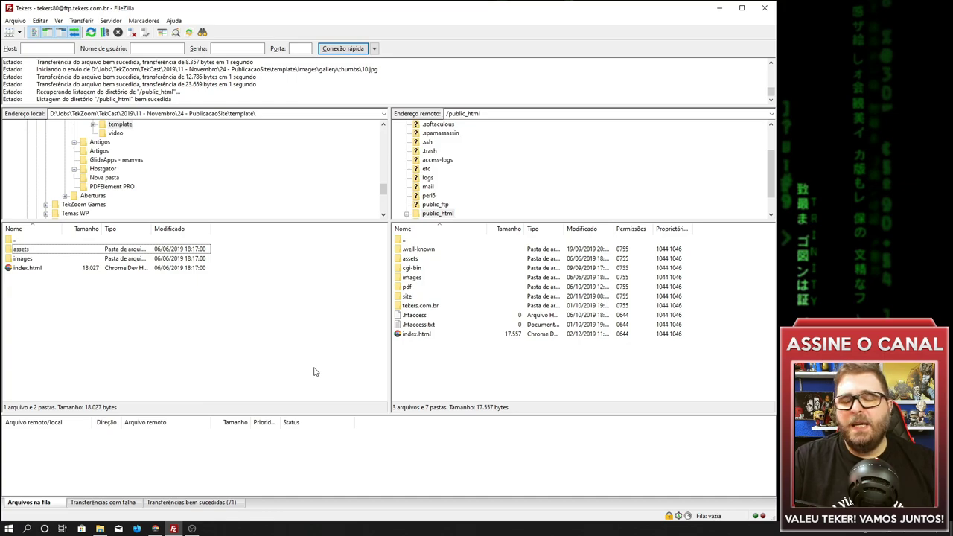
{"action": "left_click", "coordinate": [155, 528]}
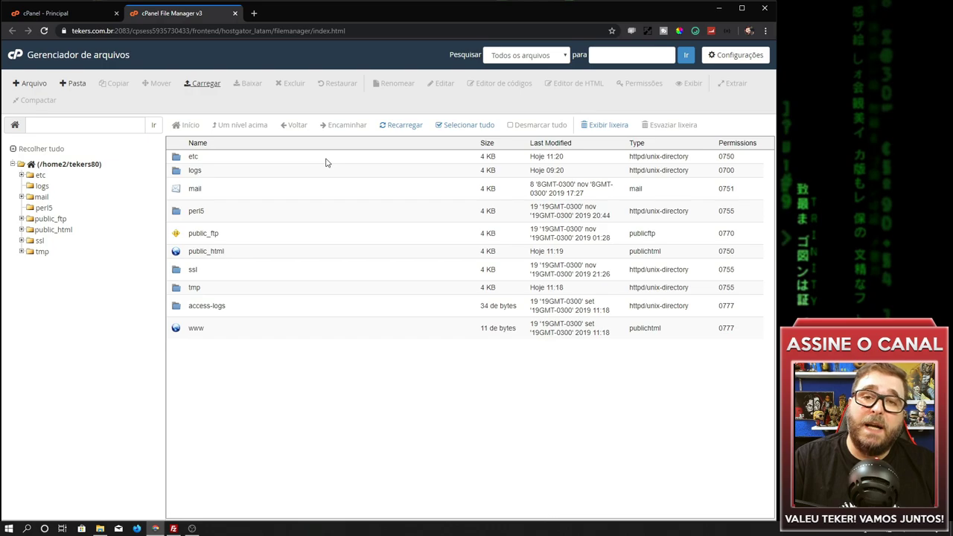